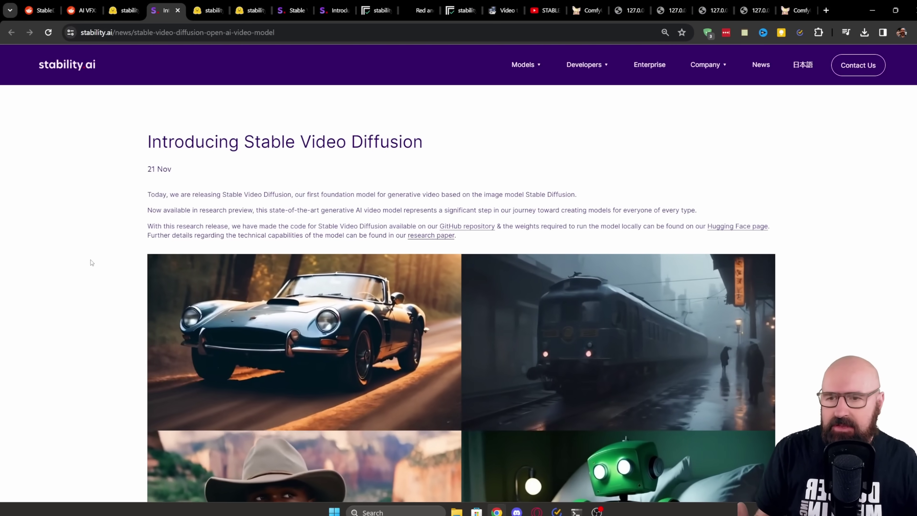
Step: Scroll past the article's example videos and 3-D samples, then highlight the waitlist sentence
scroll(96, 249, down, 4)
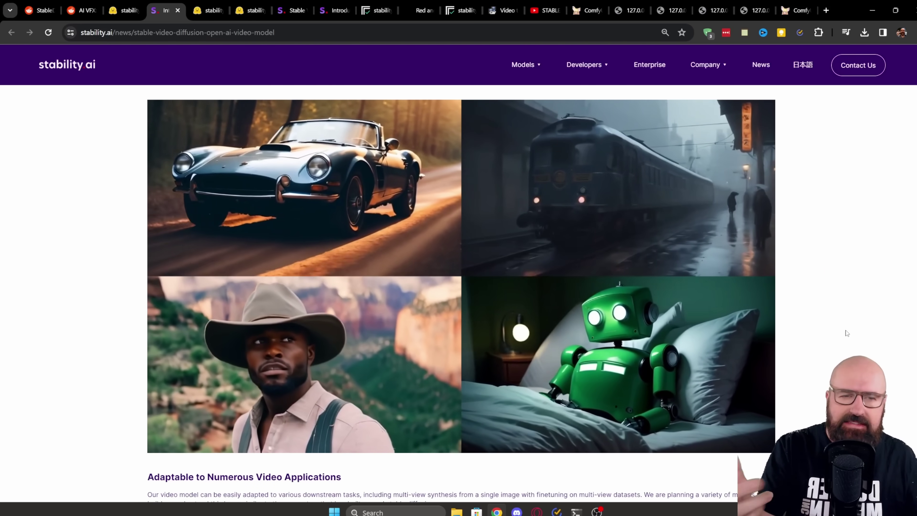
scroll(808, 332, down, 7)
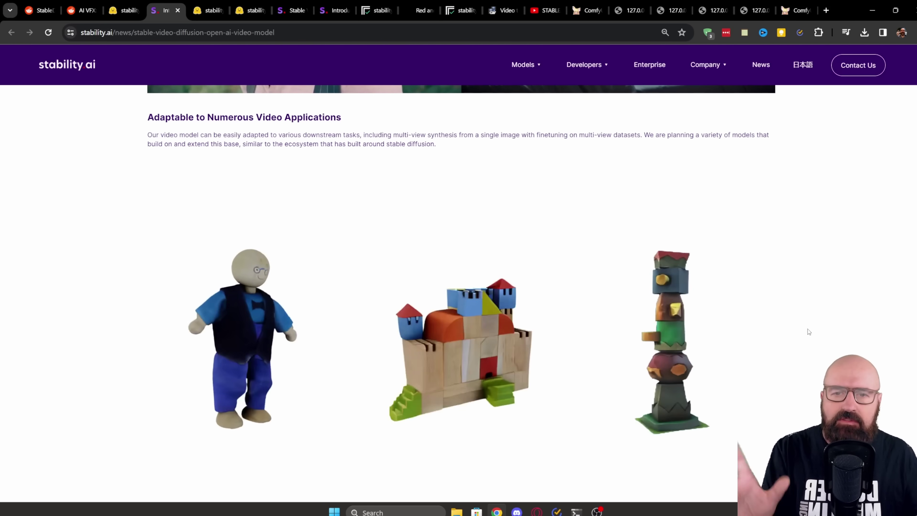
scroll(807, 330, down, 6)
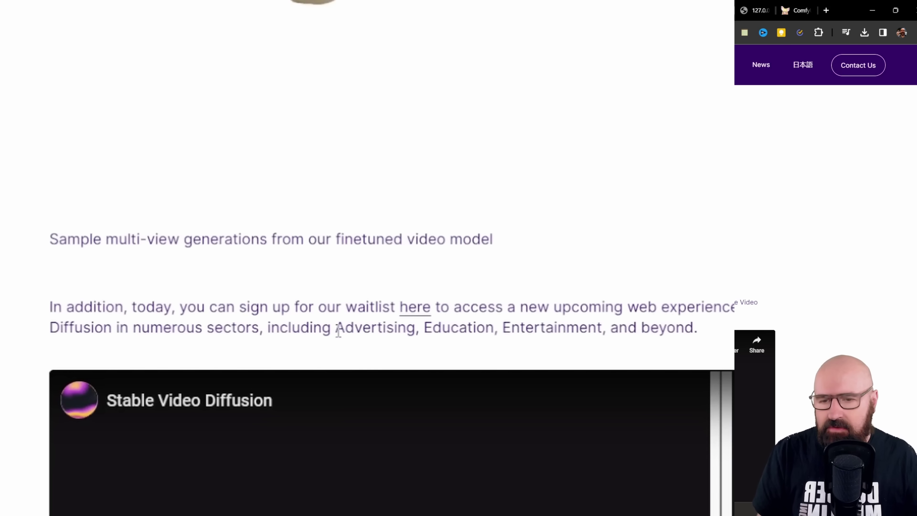
drag(337, 306, 452, 306)
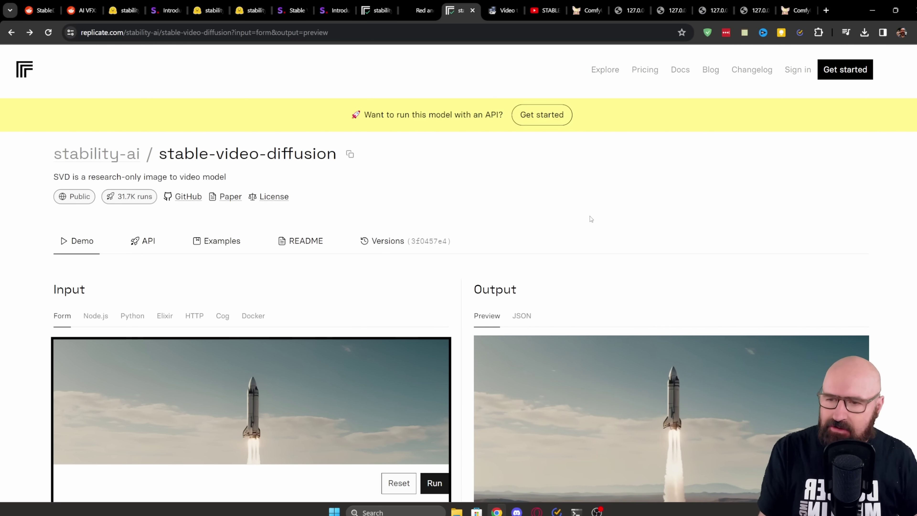
scroll(258, 230, down, 6)
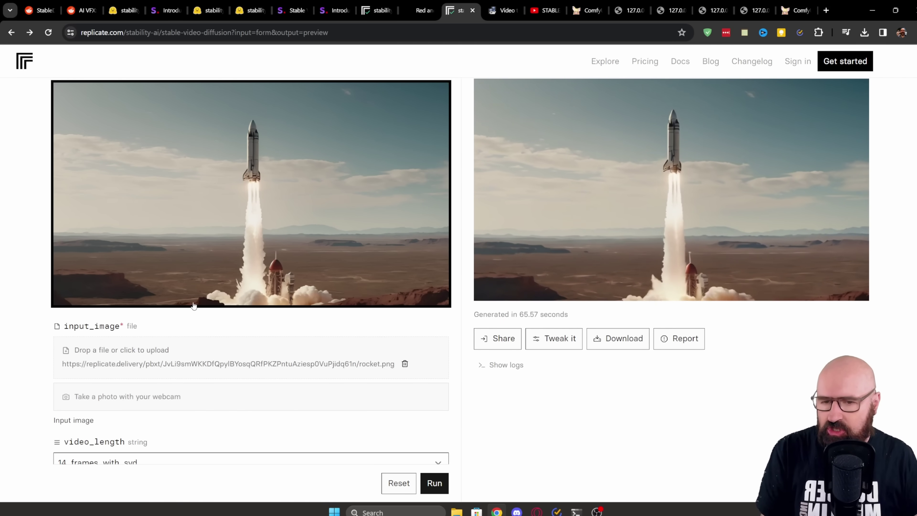
scroll(274, 384, down, 3)
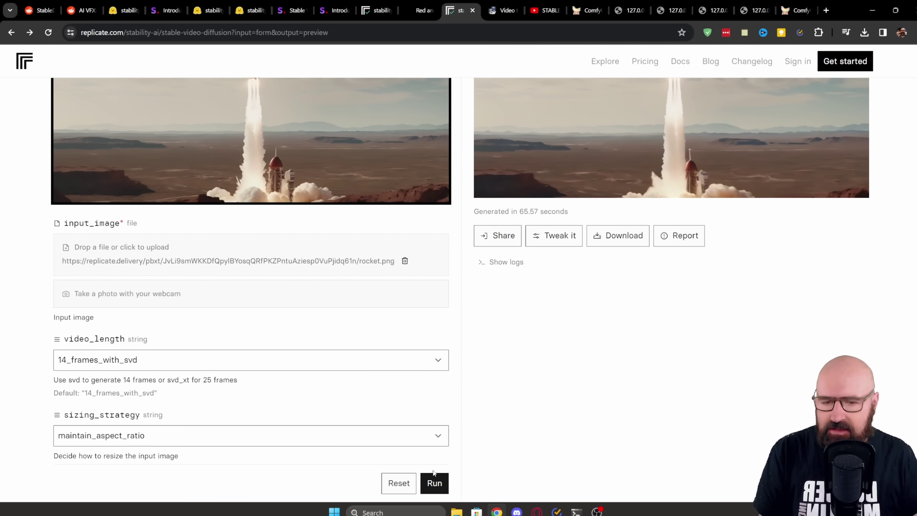
scroll(460, 396, up, 4)
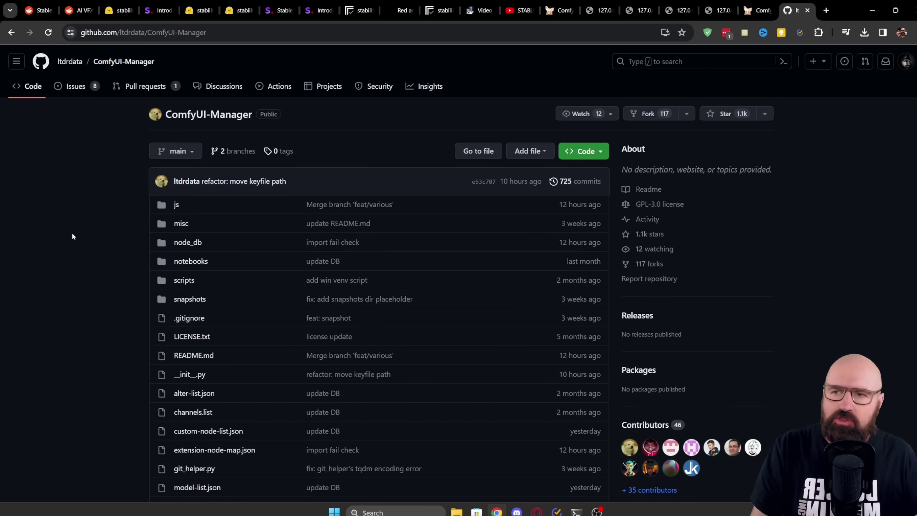
Step: Copy the ComfyUI-Manager repo URL and enter 'git clone' with it from a custom_nodes command prompt
click(229, 34)
key(alt+Tab)
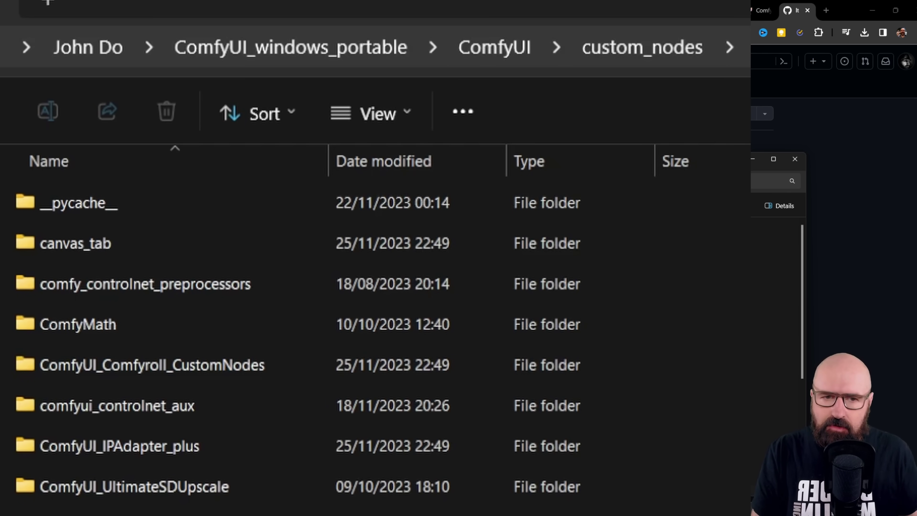
key(alt+d)
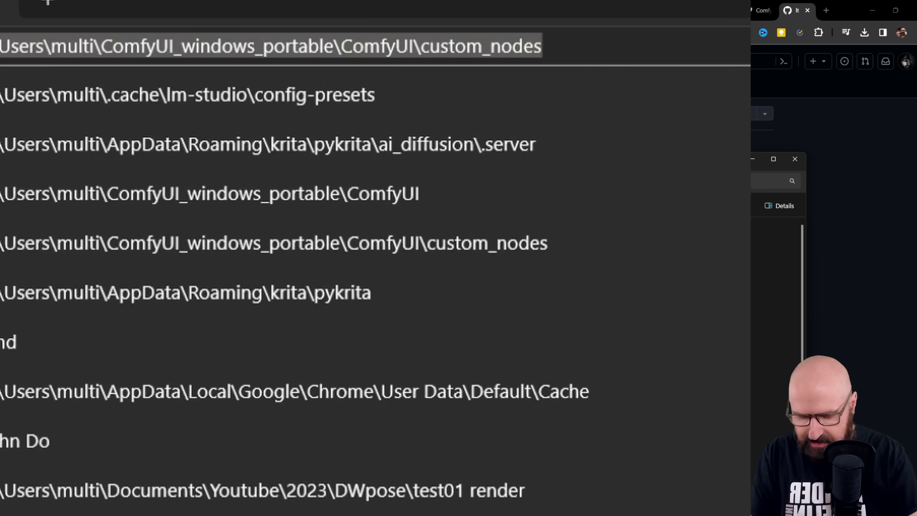
text(cmd)
key(Return)
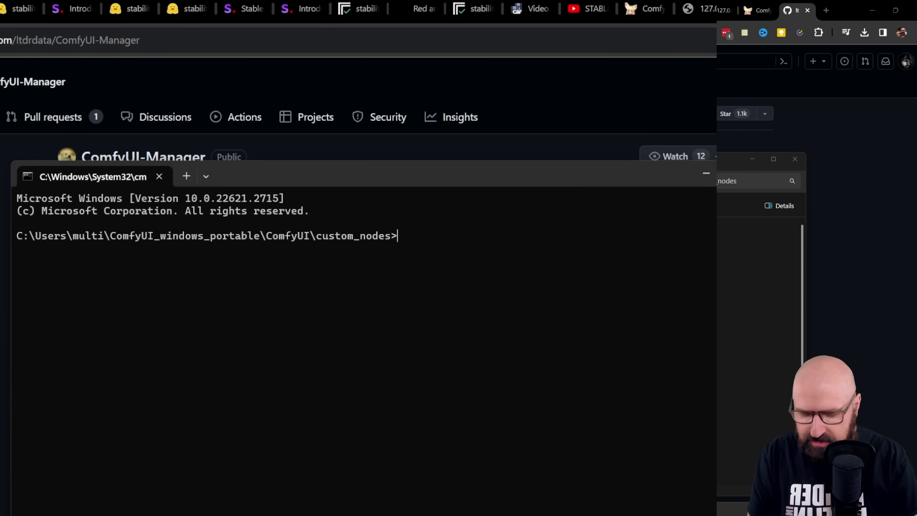
text(git clone)
key(ctrl+v)
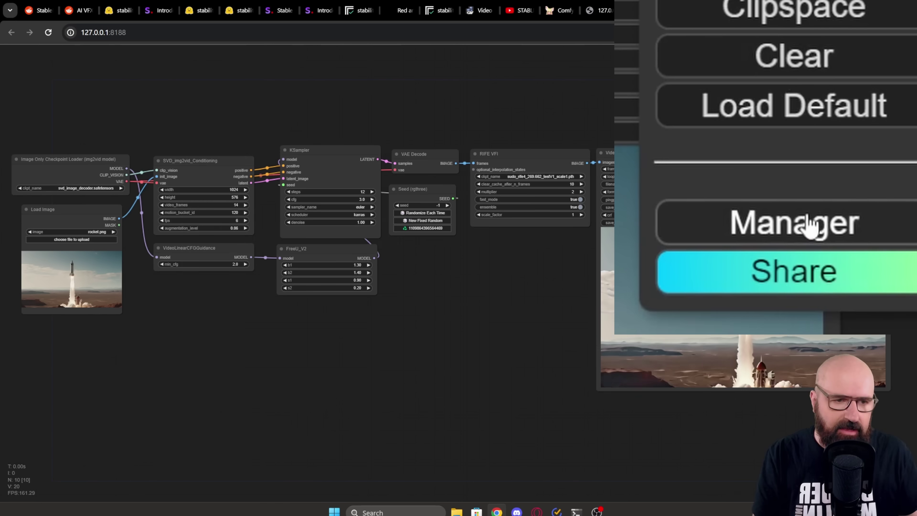
click(809, 222)
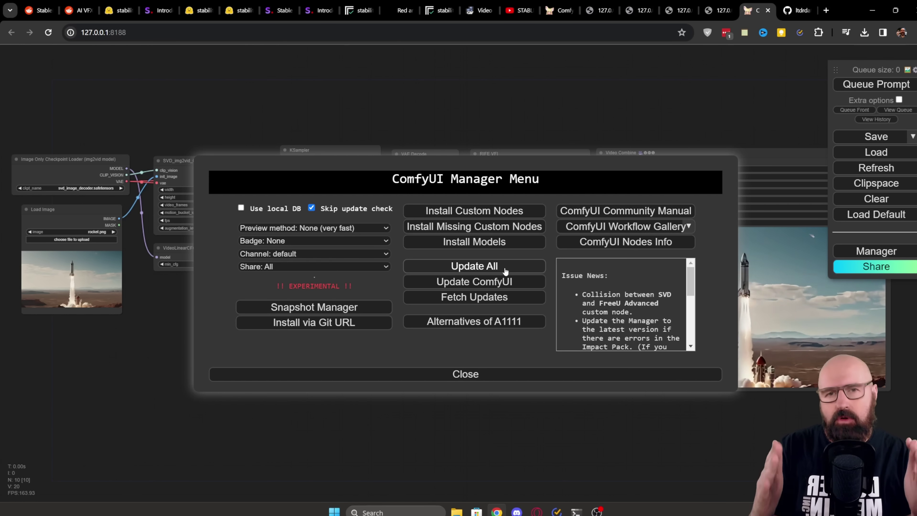
click(466, 371)
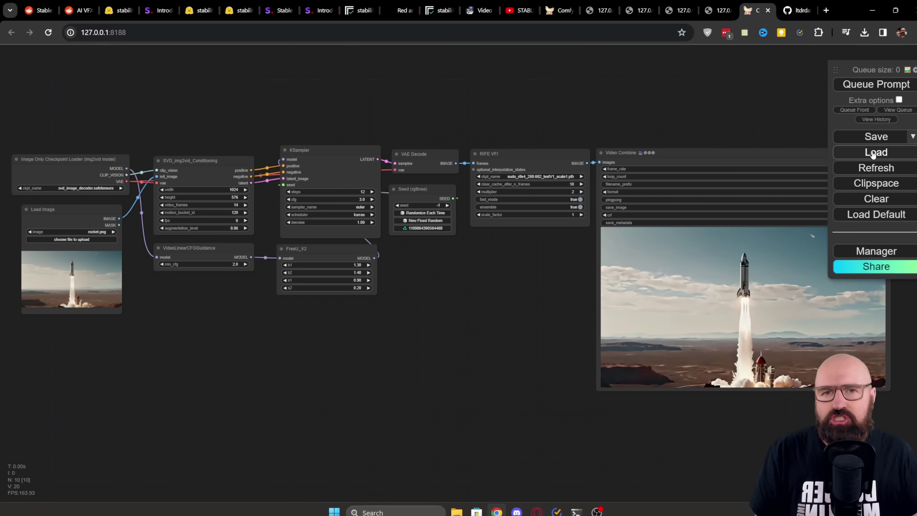
click(876, 251)
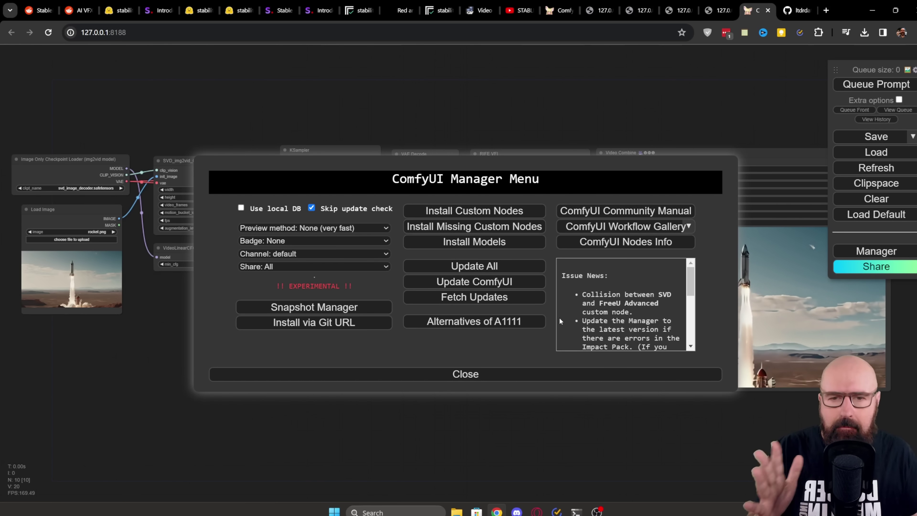
click(474, 228)
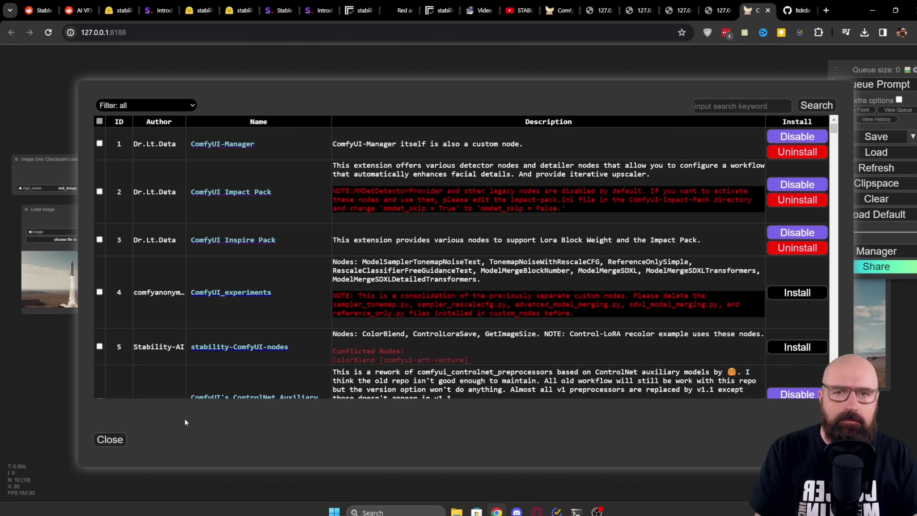
key(Escape)
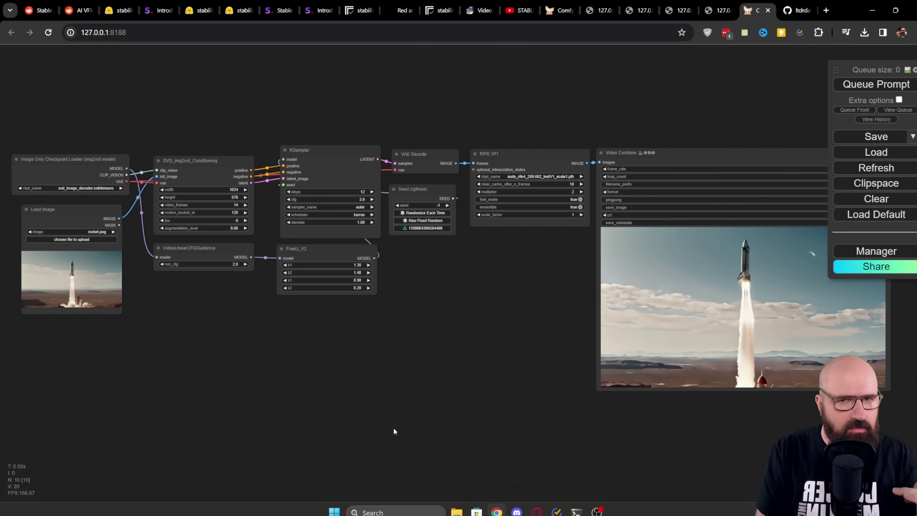
Step: Pick svd_image_decoder.safetensors in the checkpoint loader and nudge the loader and Load Image nodes
drag(393, 427, 421, 424)
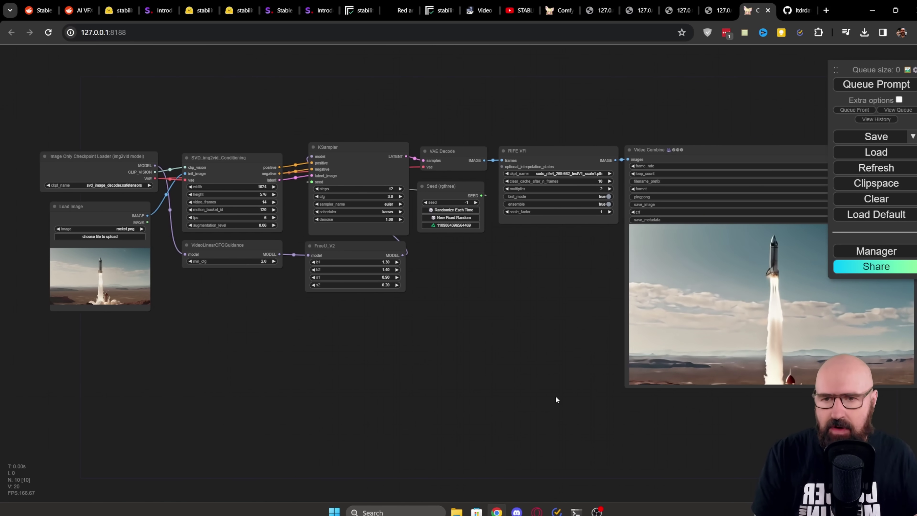
scroll(305, 62, up, 9)
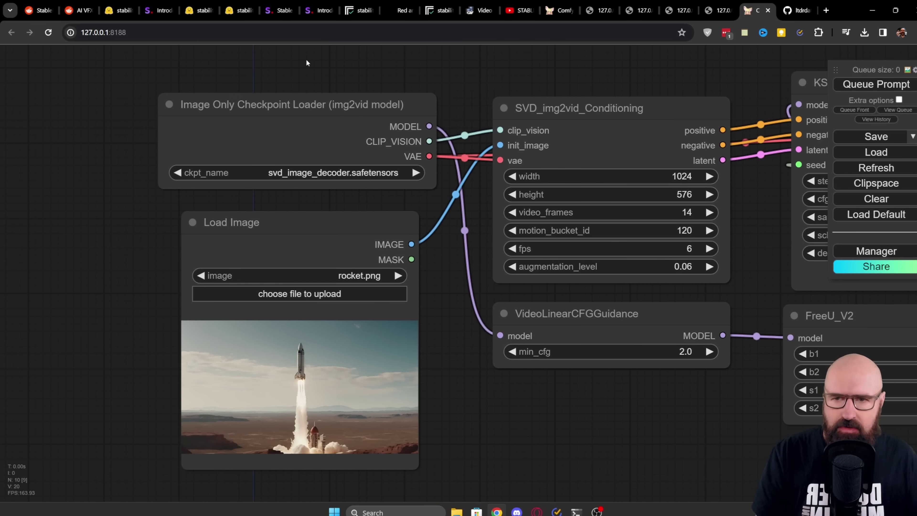
drag(275, 107, 271, 104)
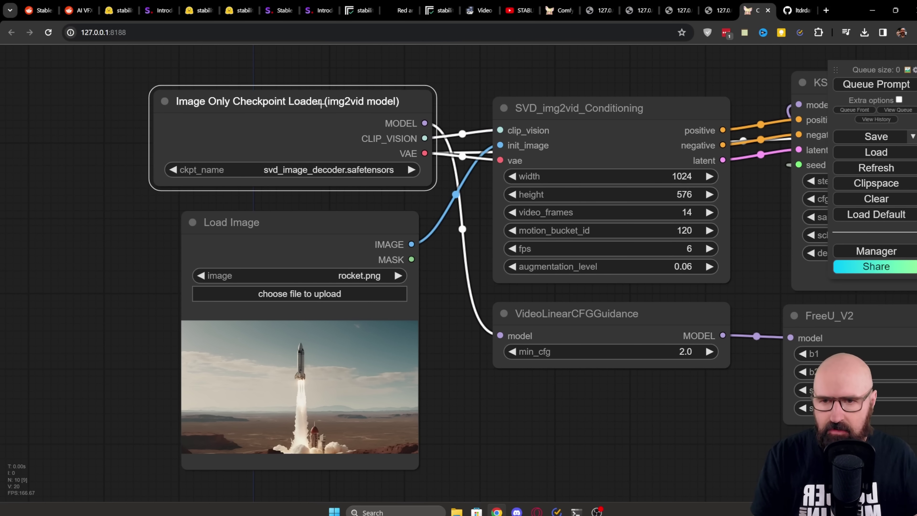
click(268, 172)
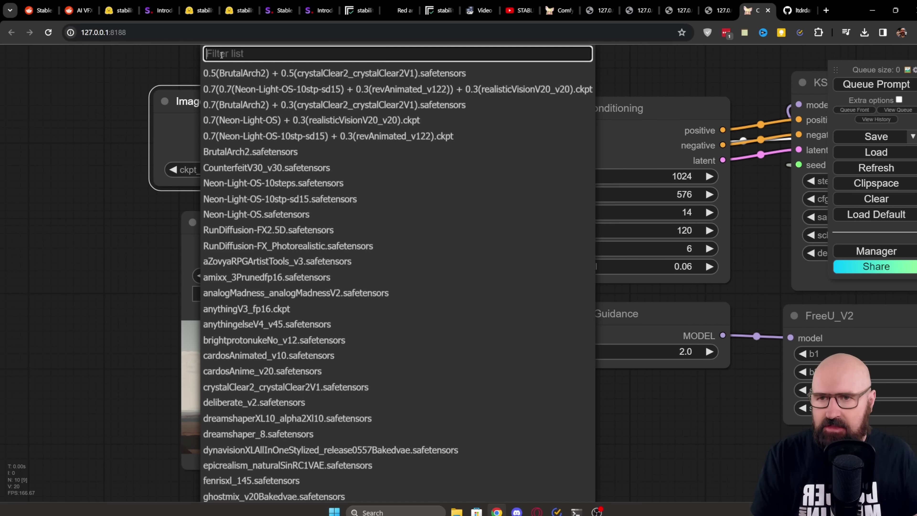
text(svd)
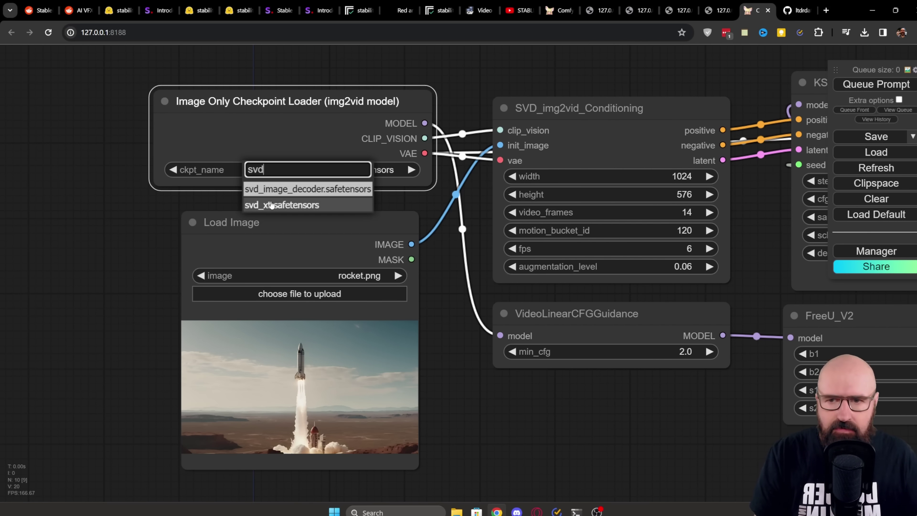
click(275, 188)
drag(273, 222, 278, 221)
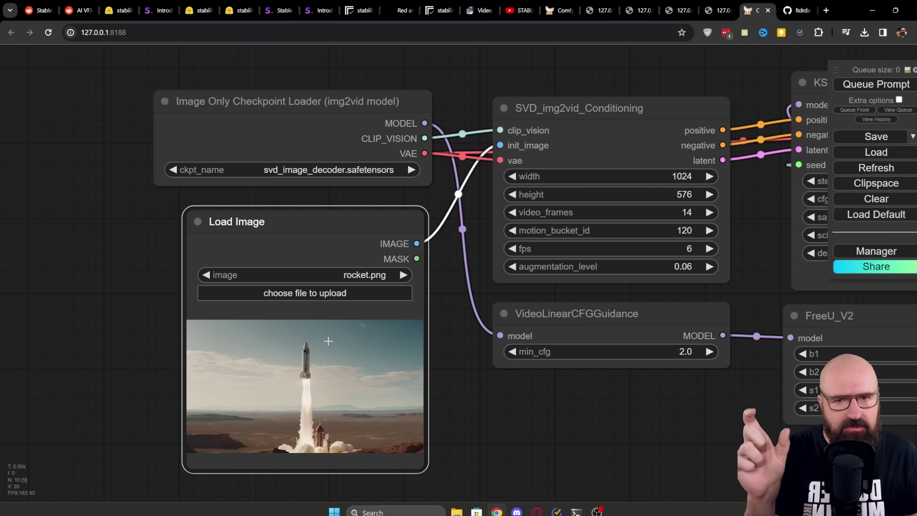
drag(650, 177, 406, 192)
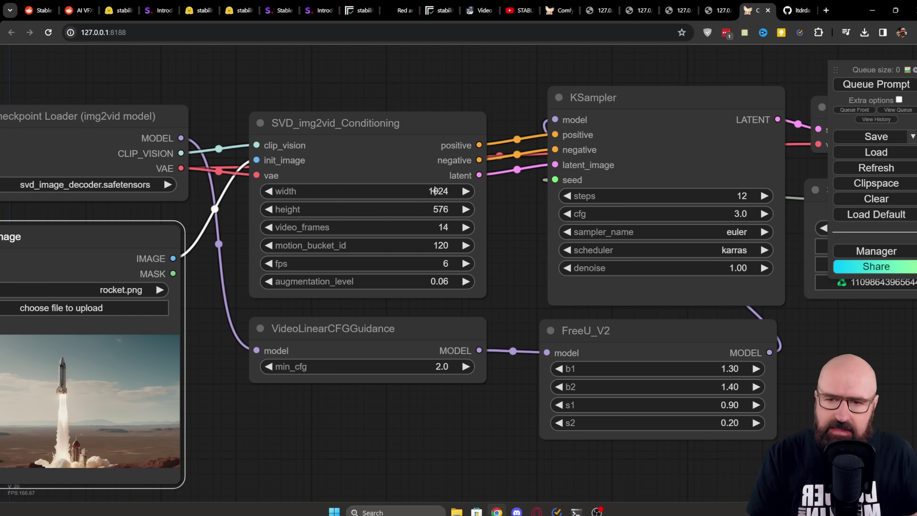
scroll(390, 160, up, 4)
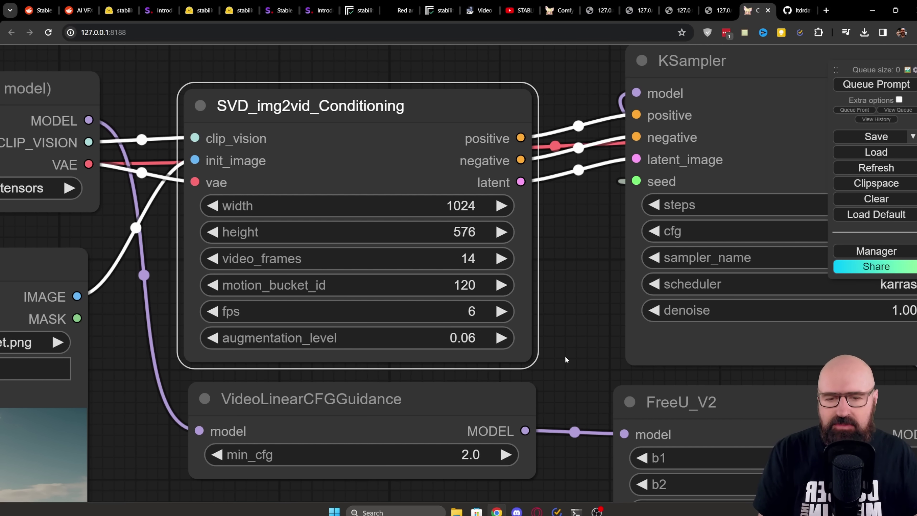
click(440, 404)
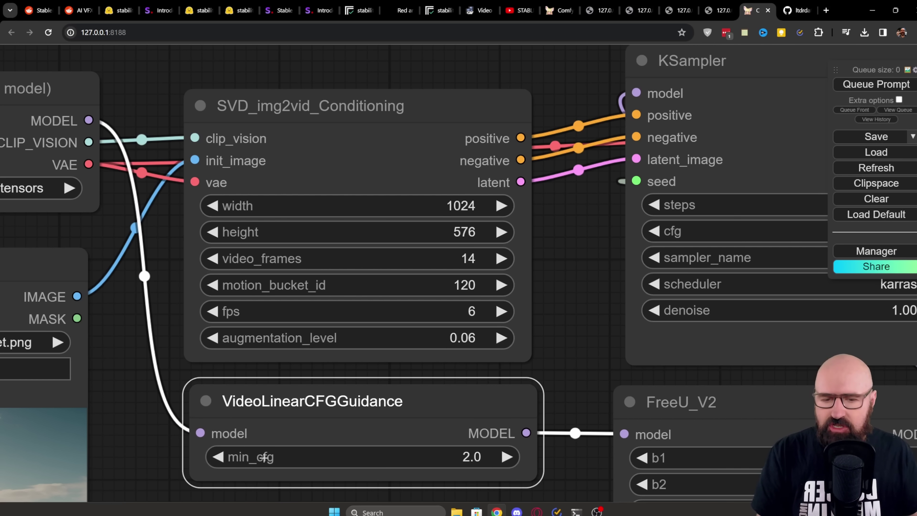
drag(592, 244, 252, 264)
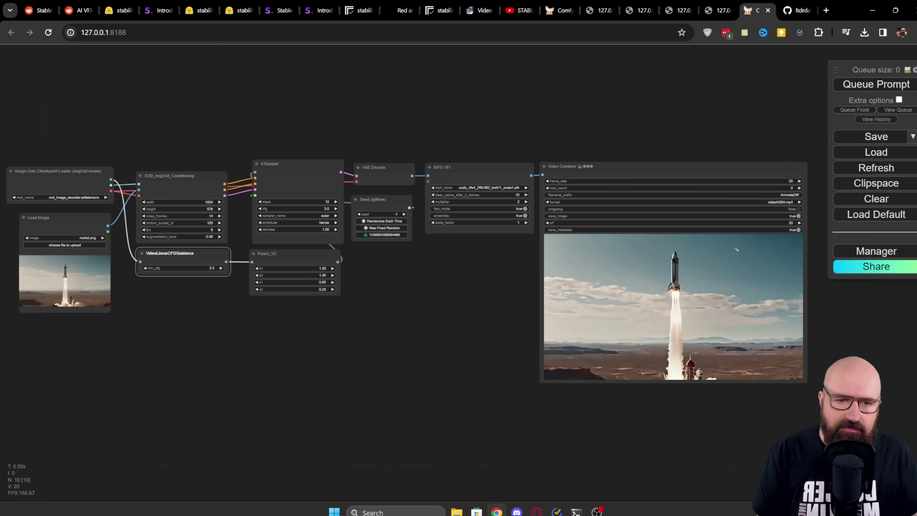
right_click(585, 256)
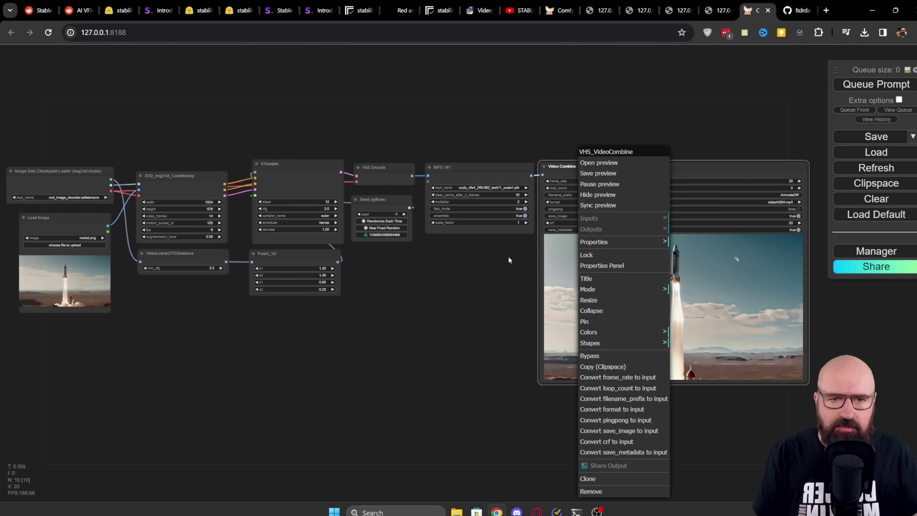
click(480, 305)
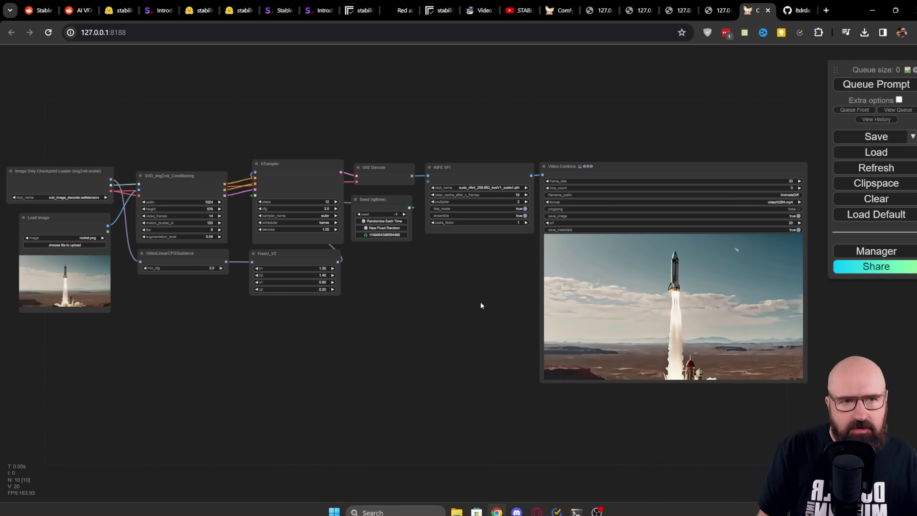